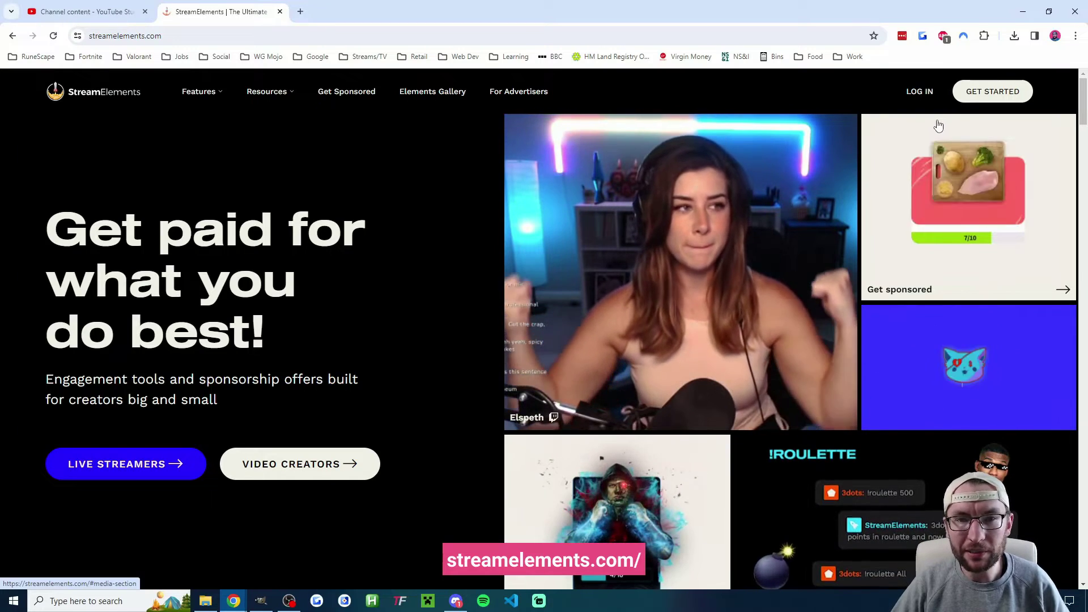
Log in to StreamElements with YouTube and choose Remind Me Later on the details prompt.
{"action": "left_click", "coordinate": [921, 93]}
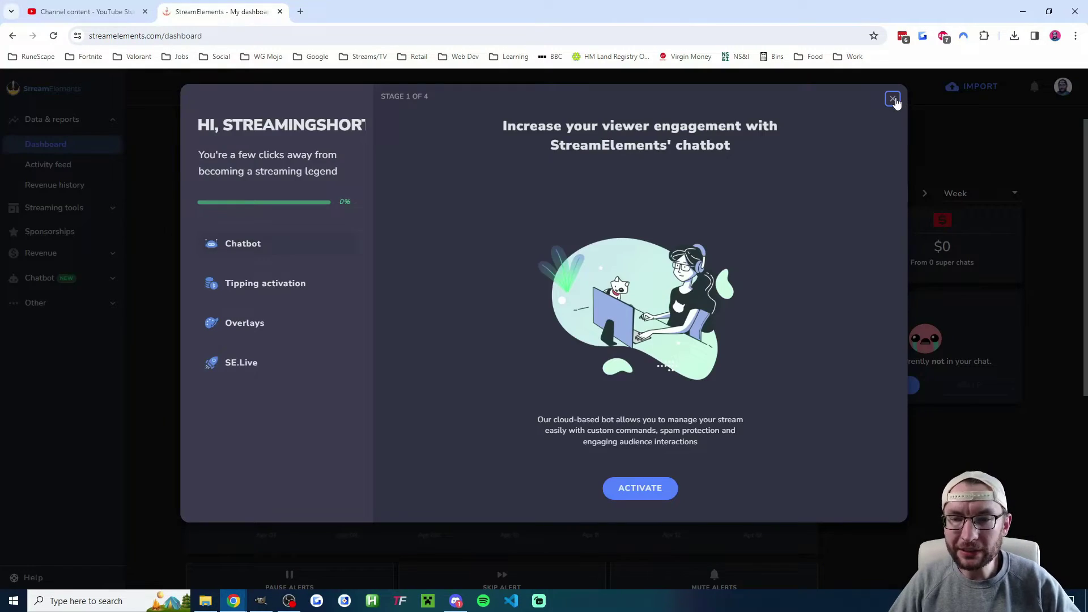
{"action": "left_click", "coordinate": [892, 99]}
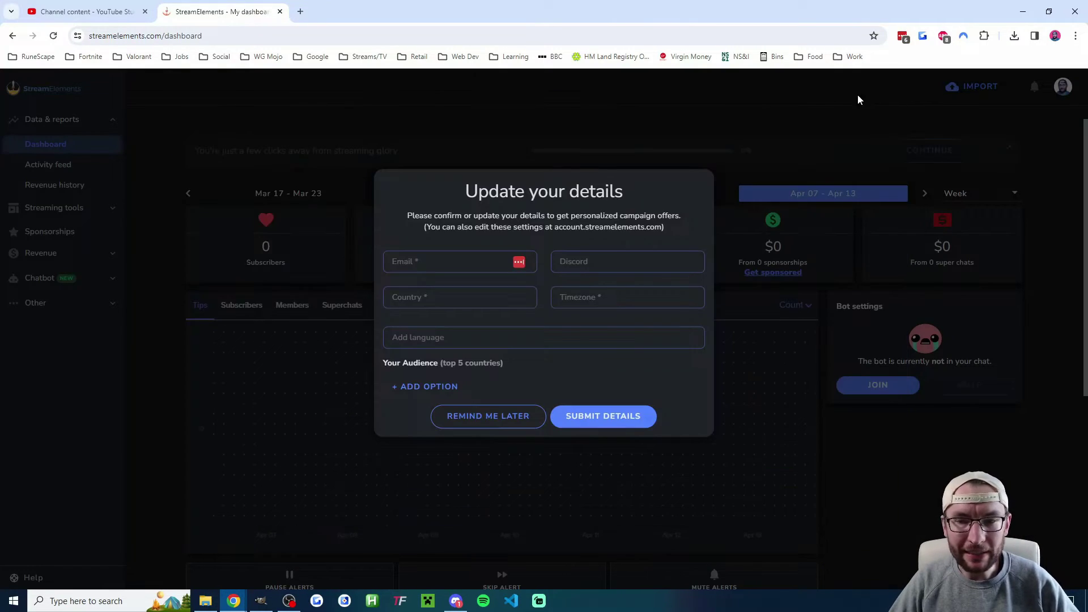
{"action": "left_click", "coordinate": [472, 421]}
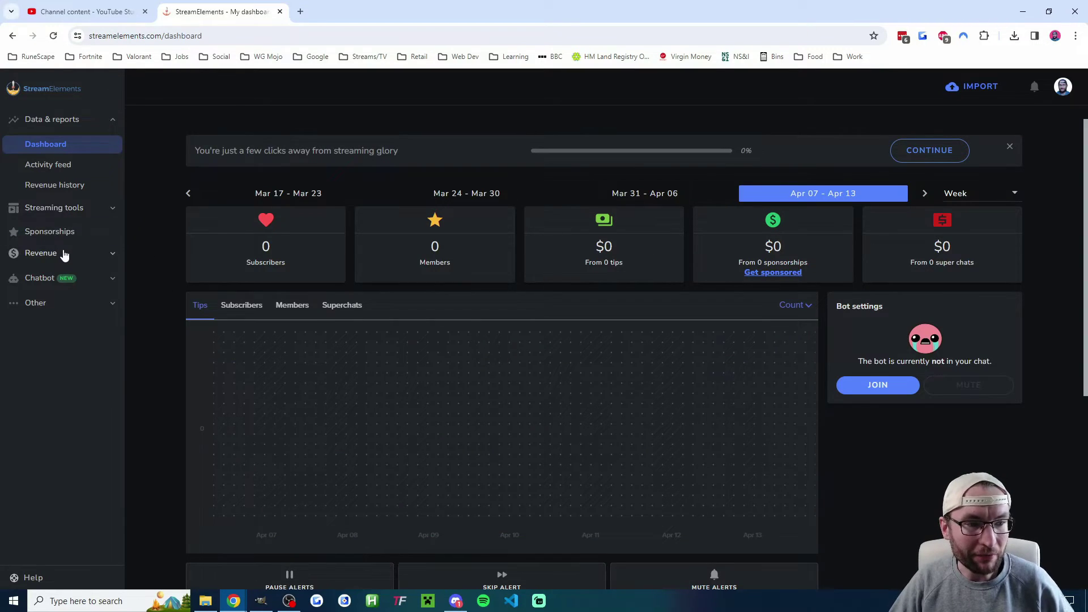
Start a new element from scratch under Streaming tools > Elements.
{"action": "left_click", "coordinate": [54, 208]}
{"action": "left_click", "coordinate": [42, 232]}
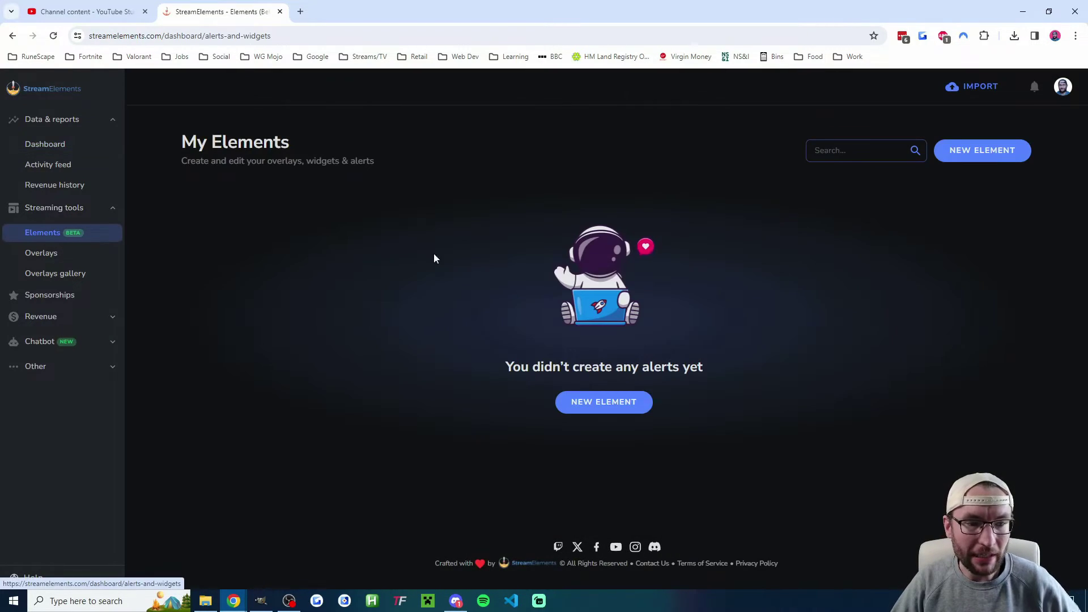
{"action": "left_click", "coordinate": [617, 408]}
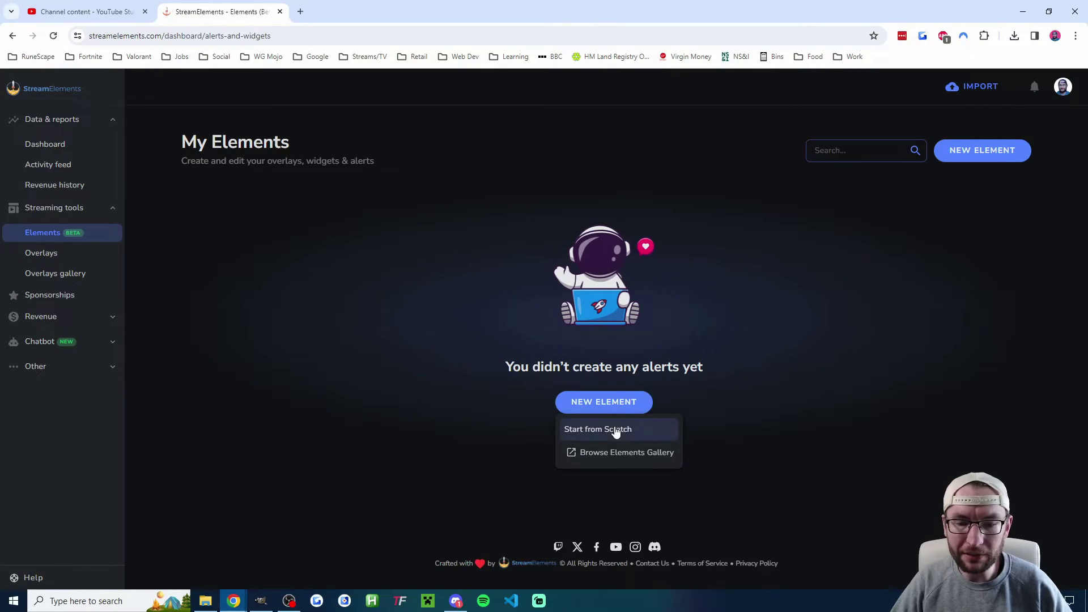
{"action": "left_click", "coordinate": [616, 430]}
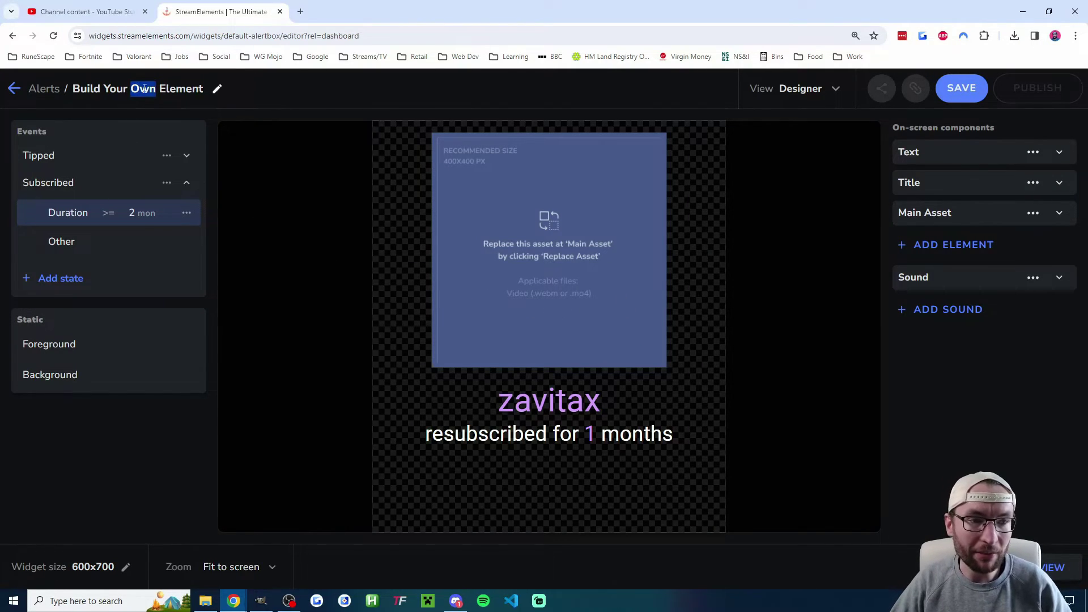
Rename the new element to 'YouTube Alerts'.
{"action": "left_click", "coordinate": [216, 88]}
{"action": "triple_click", "coordinate": [180, 89]}
{"action": "type", "text": "YouTube Alerts"}
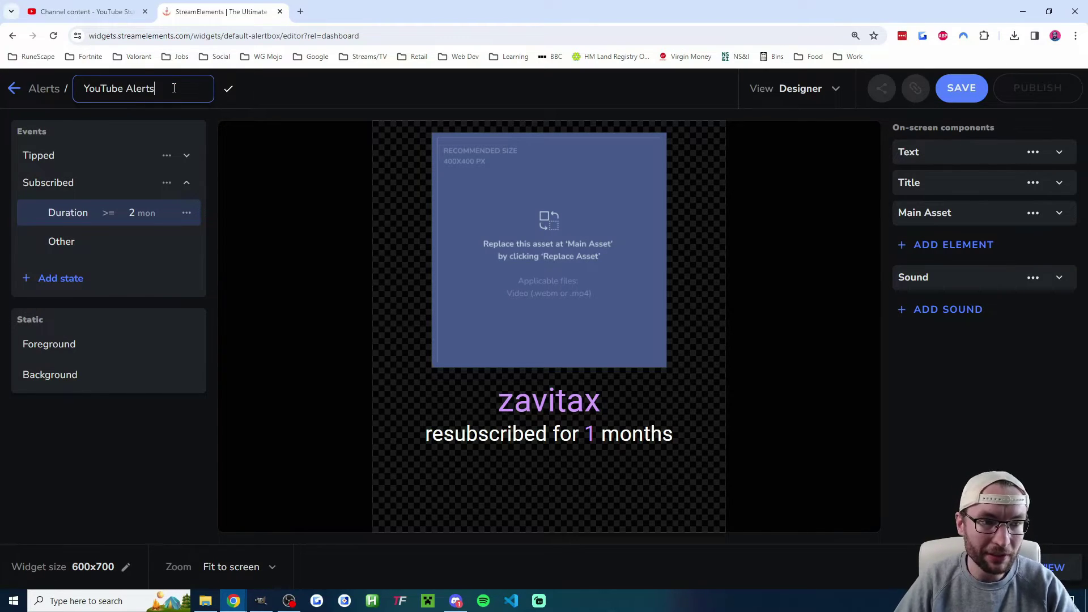
{"action": "left_click", "coordinate": [236, 97]}
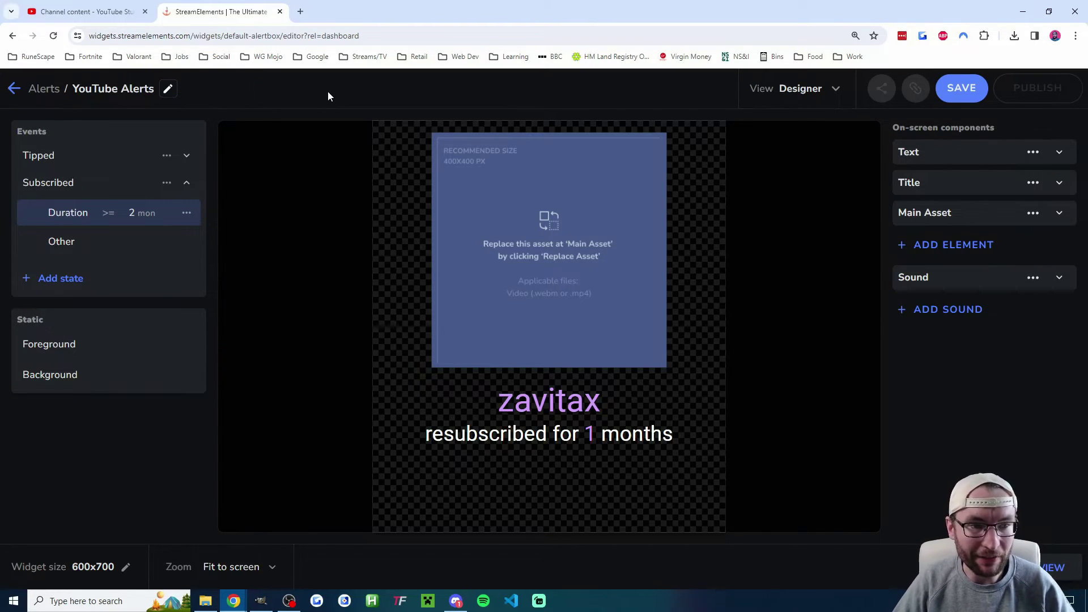
Review the Tipped event's amount states, then add a Sent Superchat event.
{"action": "left_click", "coordinate": [58, 157]}
{"action": "left_click", "coordinate": [96, 160]}
{"action": "left_click", "coordinate": [98, 189]}
{"action": "left_click", "coordinate": [87, 157]}
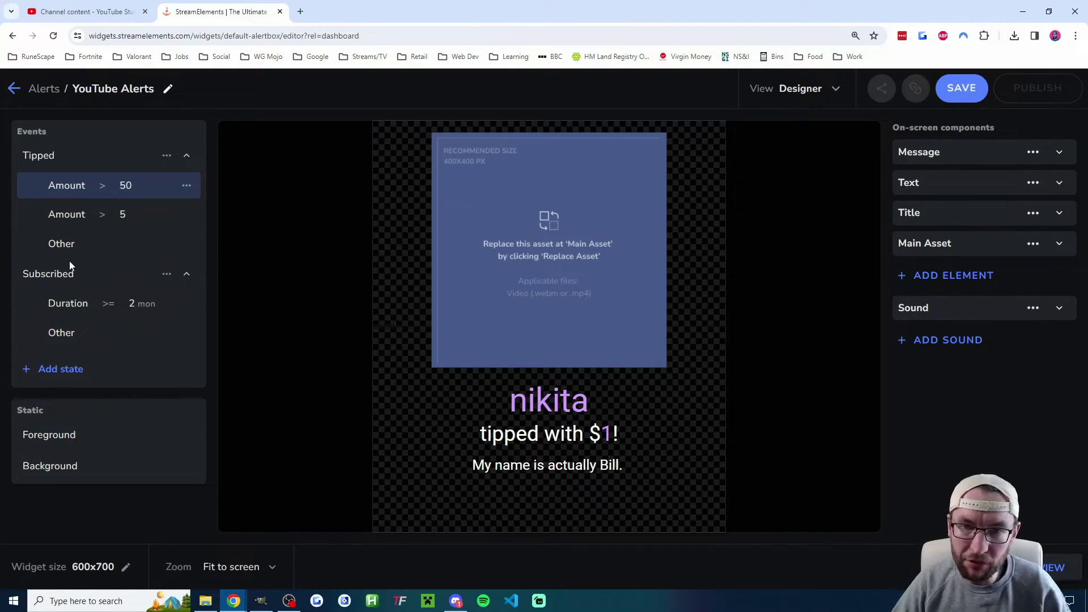
{"action": "left_click", "coordinate": [69, 375]}
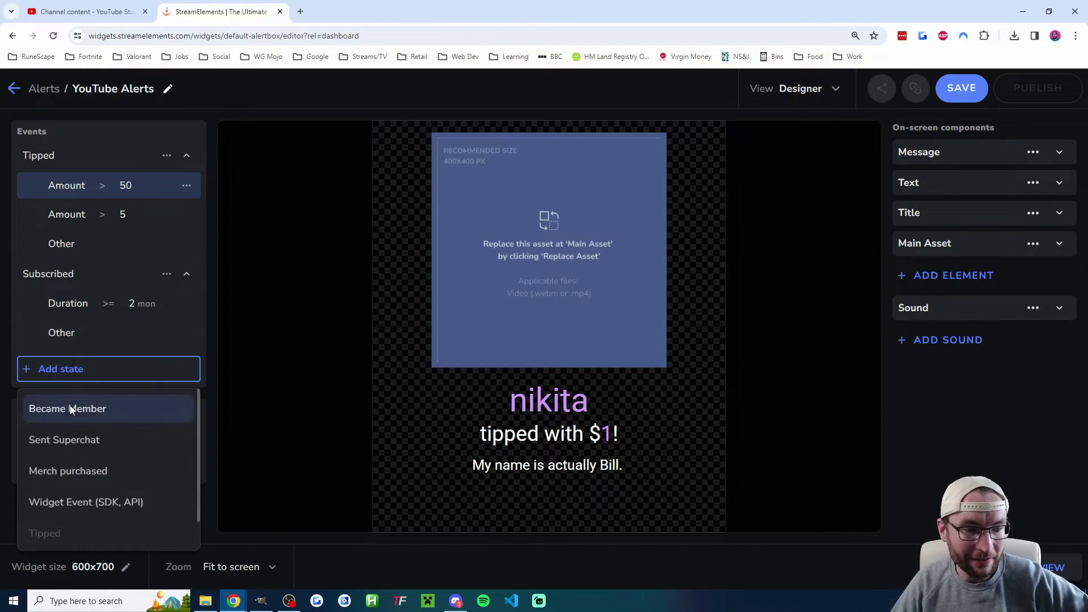
{"action": "left_click", "coordinate": [70, 441]}
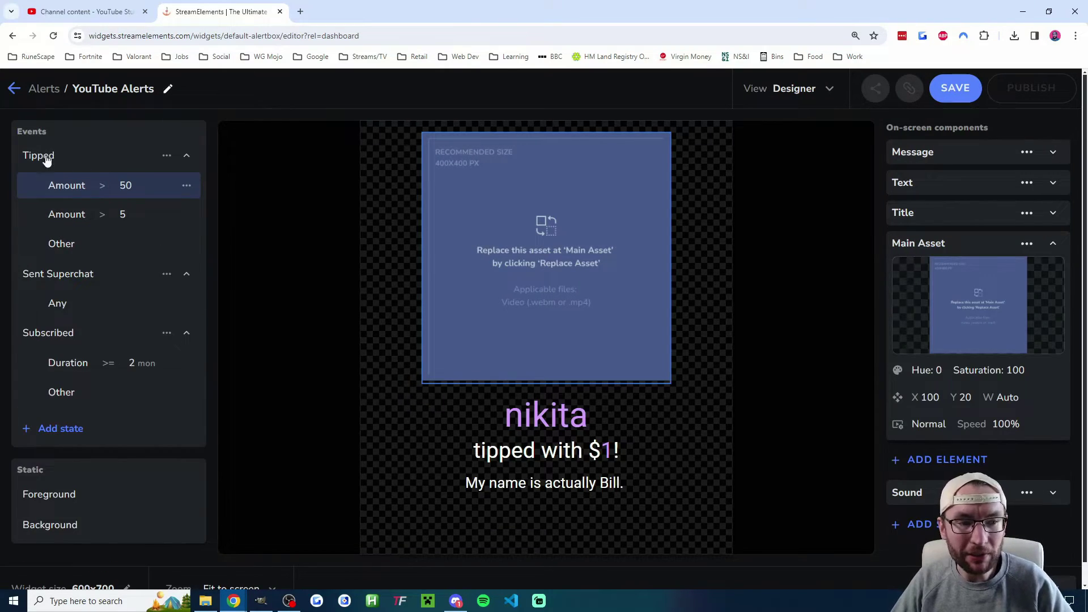
Preview the tips-above-5, Other tips, Superchat Any and resubscribe duration states.
{"action": "left_click", "coordinate": [73, 217]}
{"action": "left_click", "coordinate": [74, 248]}
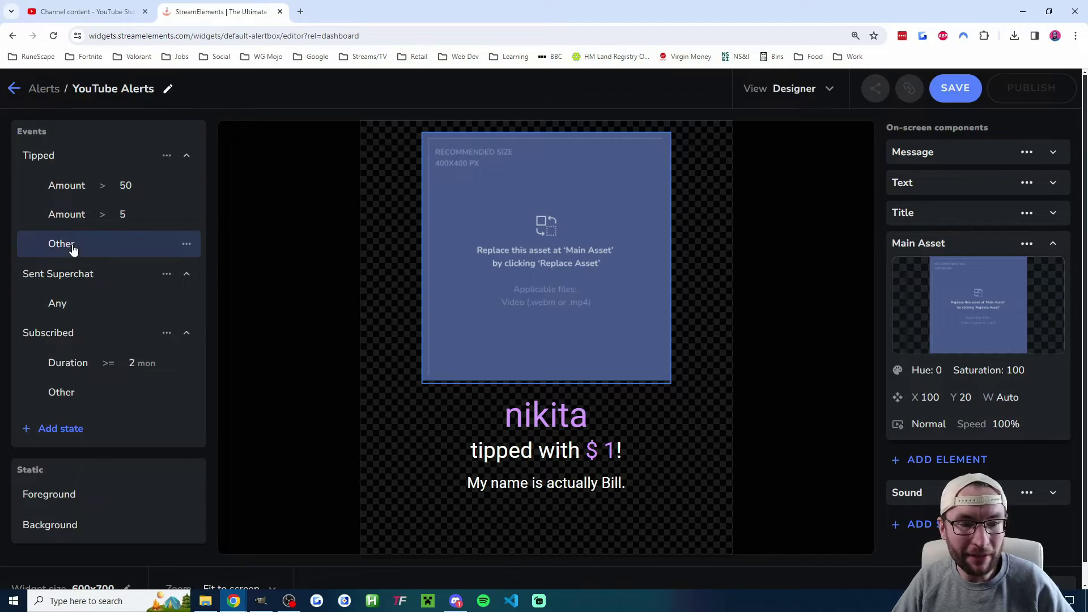
{"action": "left_click", "coordinate": [65, 310]}
{"action": "left_click", "coordinate": [68, 362]}
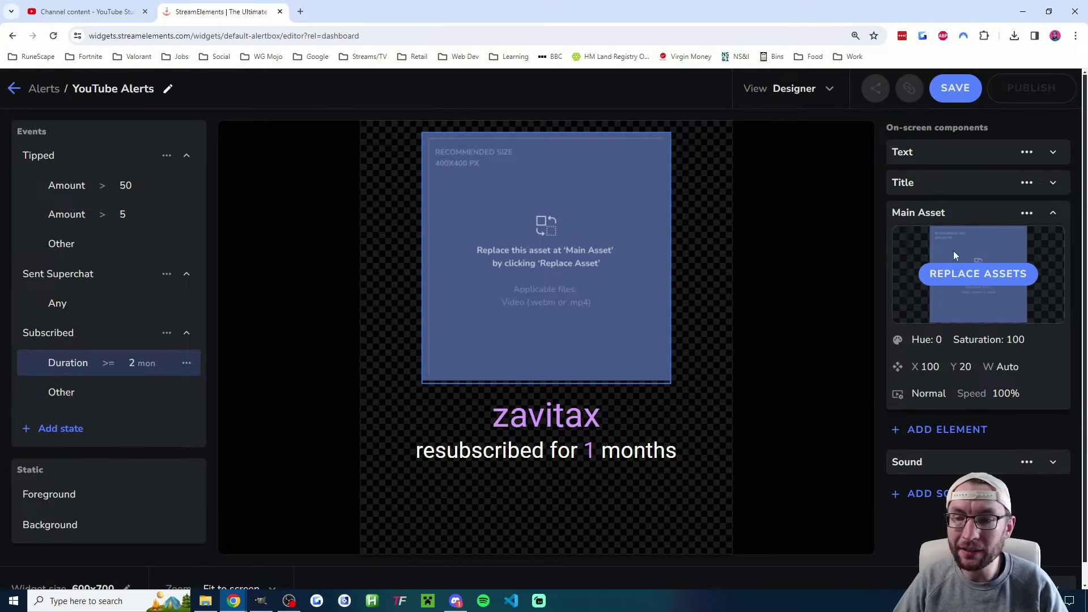
{"action": "mouse_move", "coordinate": [977, 305]}
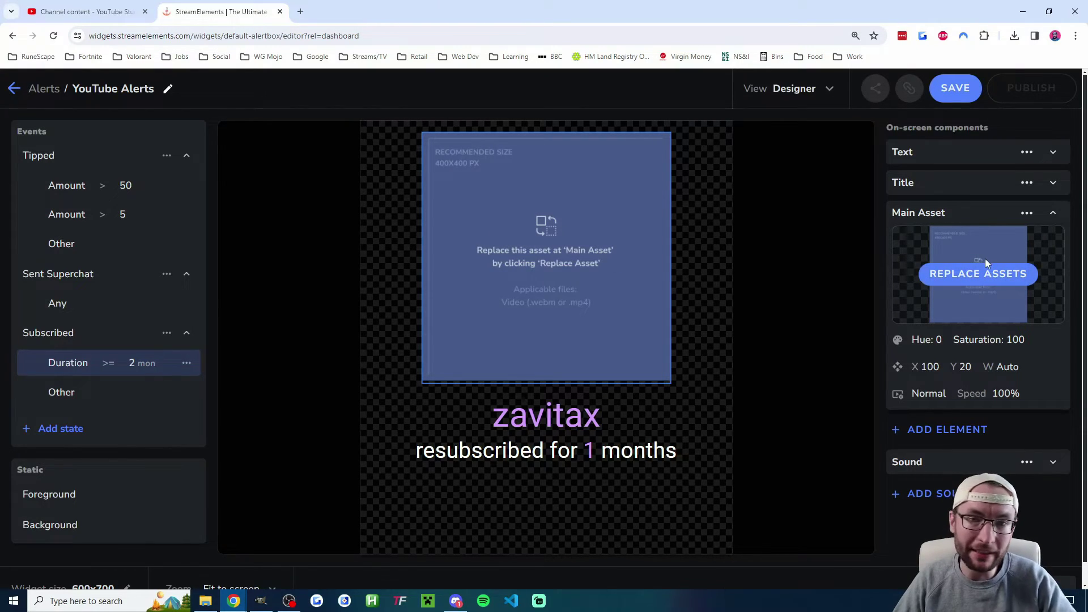
Delete the Main Asset component, then inspect the Text, Title, Add Element and Add Sound options.
{"action": "left_click", "coordinate": [1027, 213]}
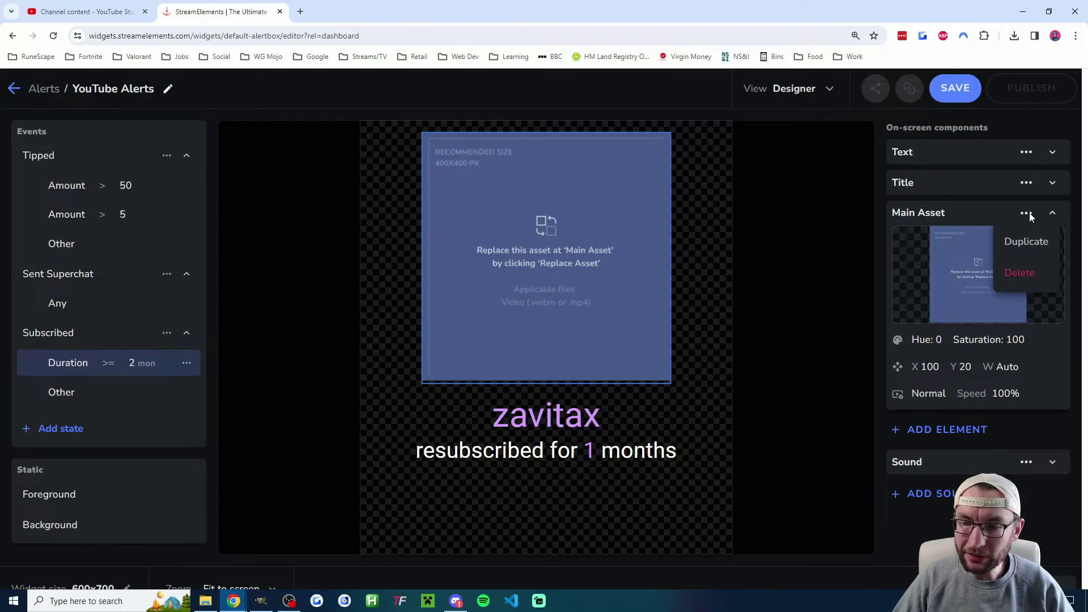
{"action": "left_click", "coordinate": [1024, 273]}
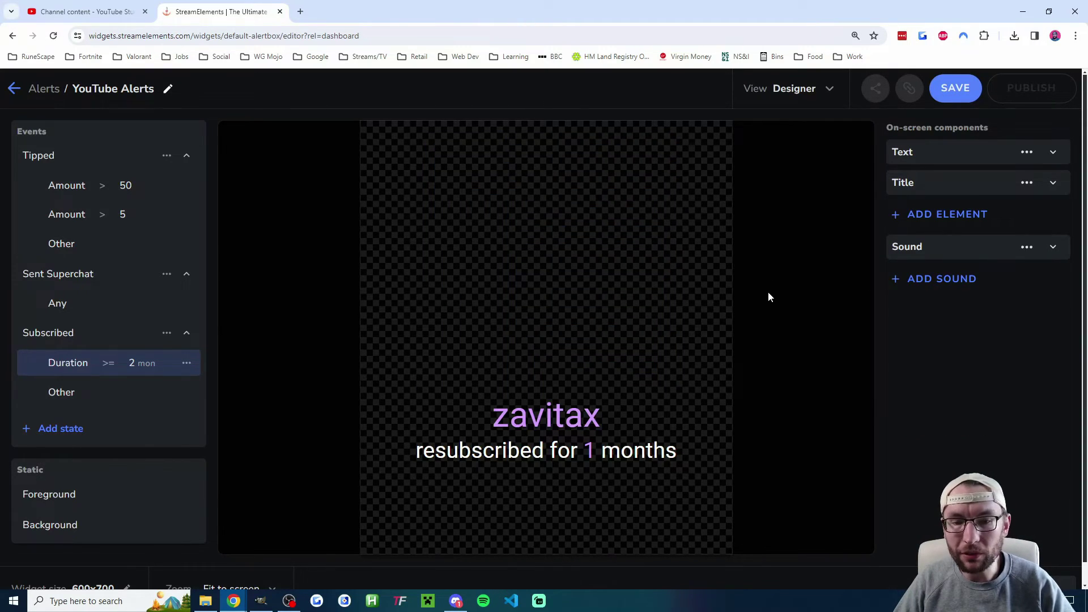
{"action": "left_click", "coordinate": [941, 154]}
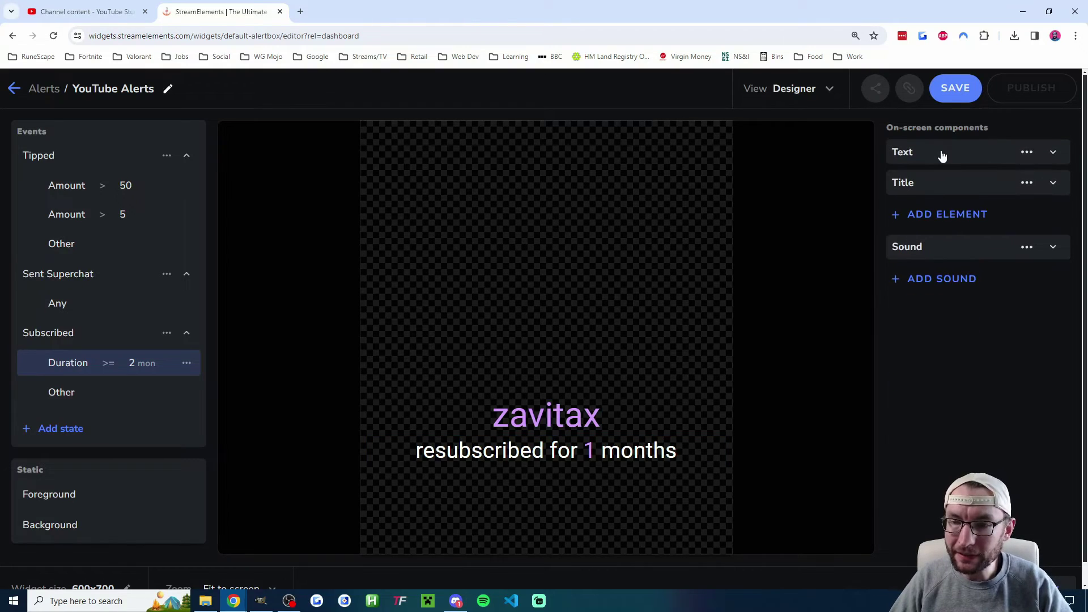
{"action": "left_click", "coordinate": [943, 155]}
{"action": "left_click", "coordinate": [964, 333]}
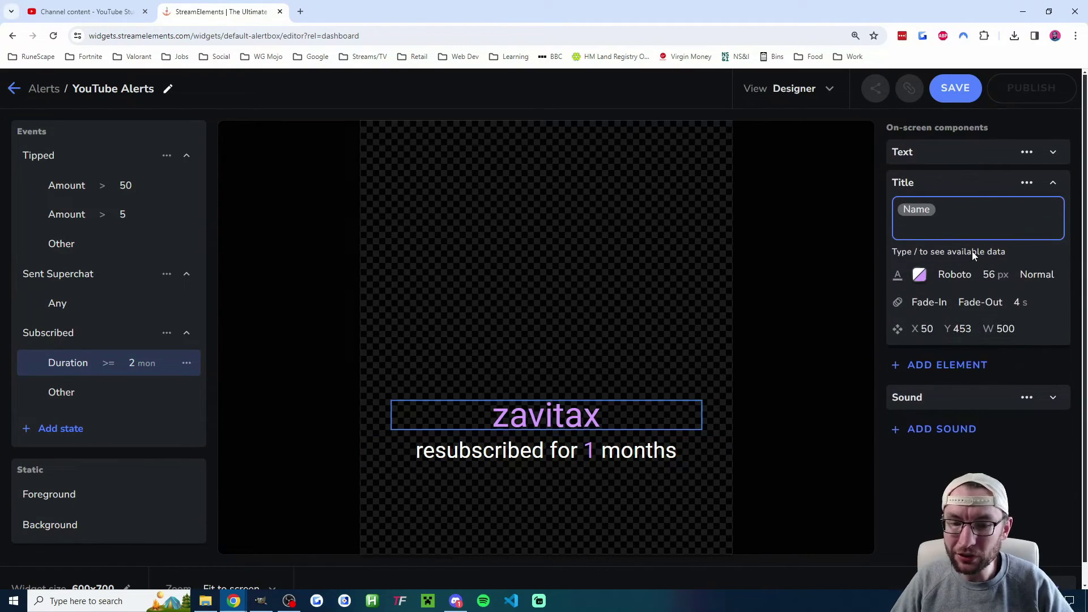
{"action": "left_click", "coordinate": [946, 367]}
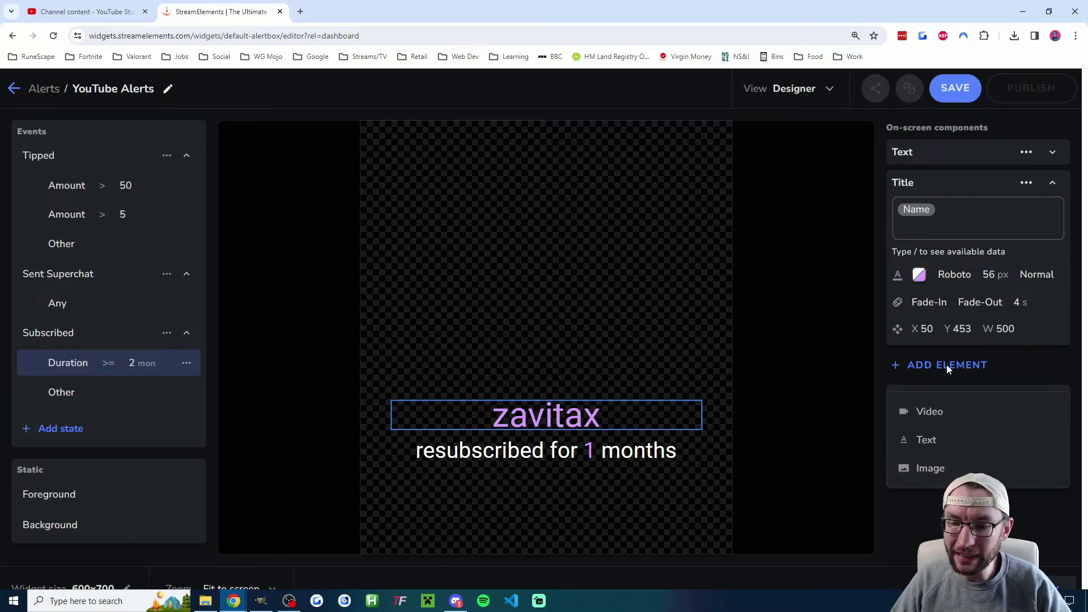
{"action": "left_click", "coordinate": [939, 431]}
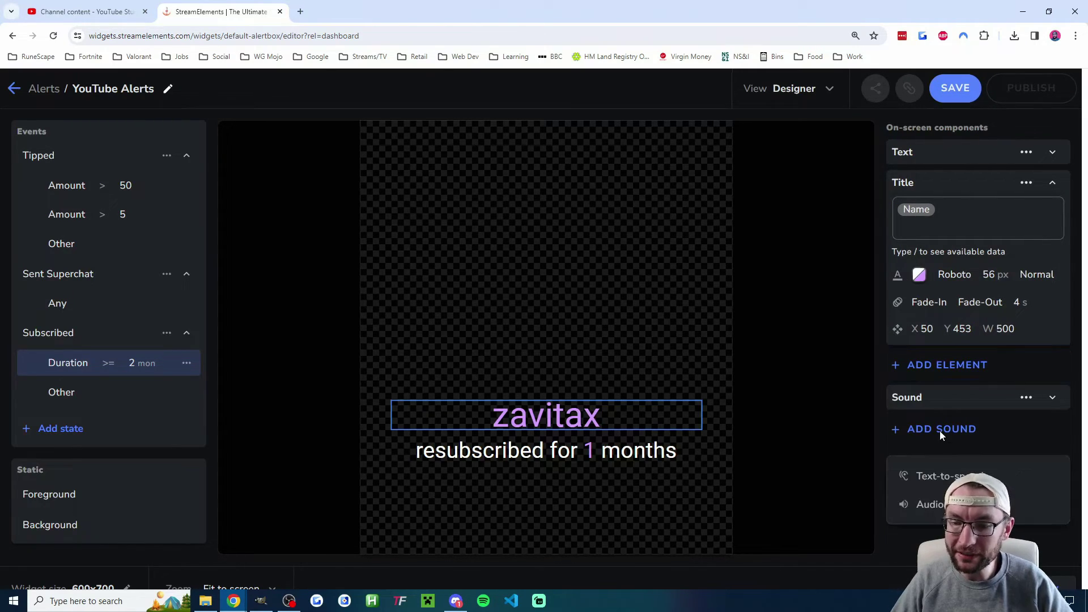
{"action": "key", "text": "Escape"}
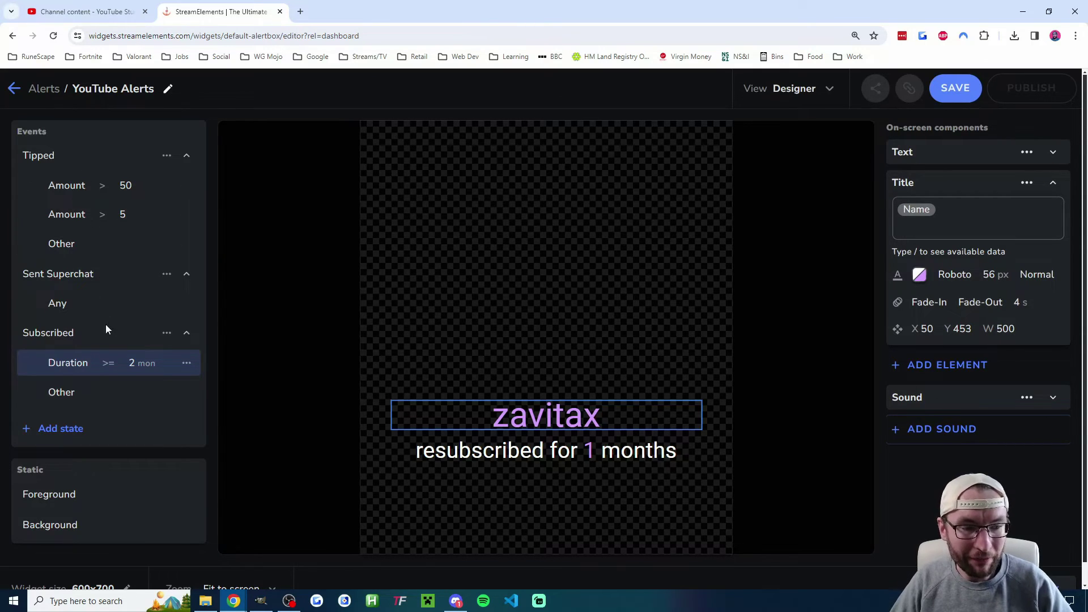
Check the Superchat body text, then preview Other tips, Super Chat, resubscribe and joined-channel states.
{"action": "left_click", "coordinate": [76, 307]}
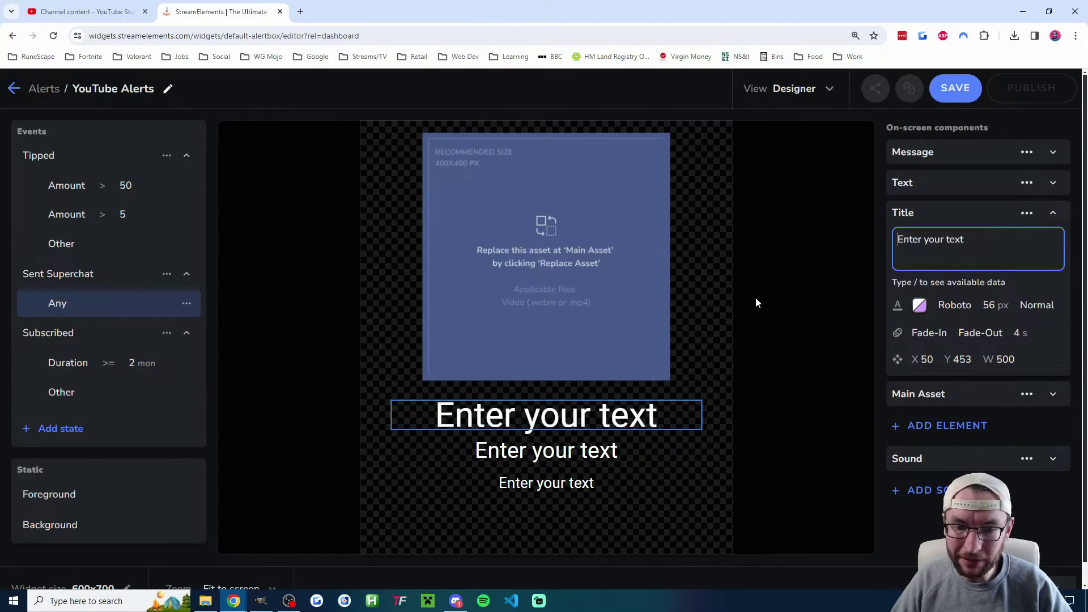
{"action": "left_click", "coordinate": [969, 182]}
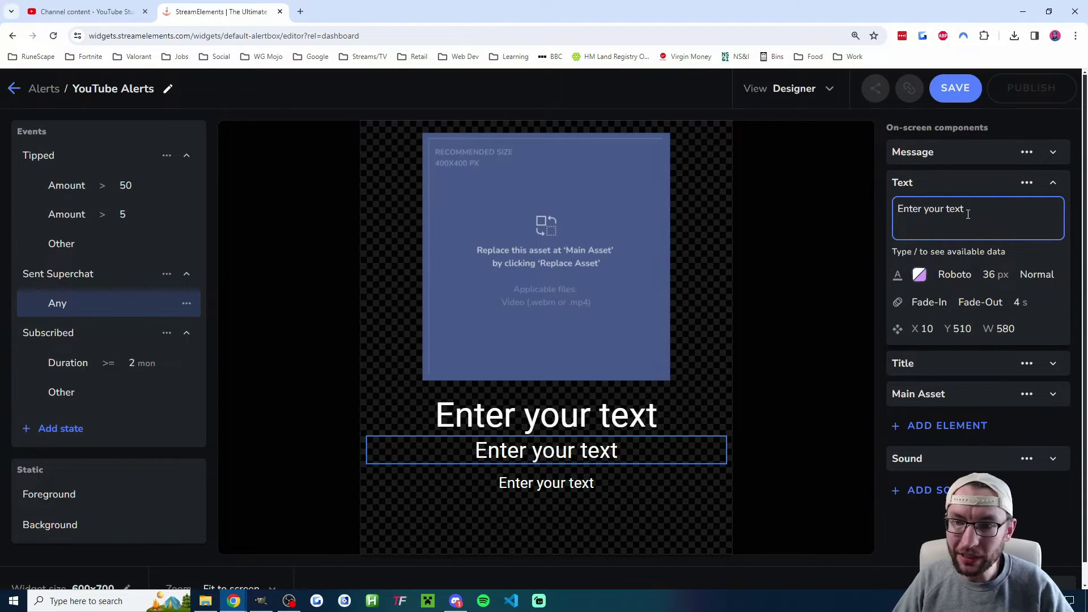
{"action": "type", "text": "/"}
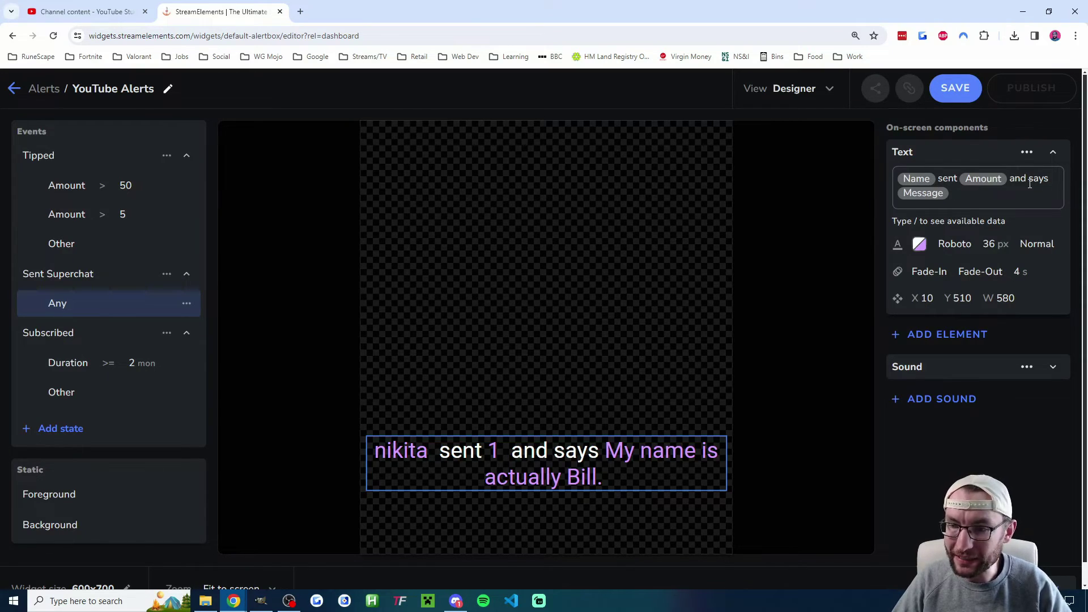
{"action": "left_click", "coordinate": [67, 185]}
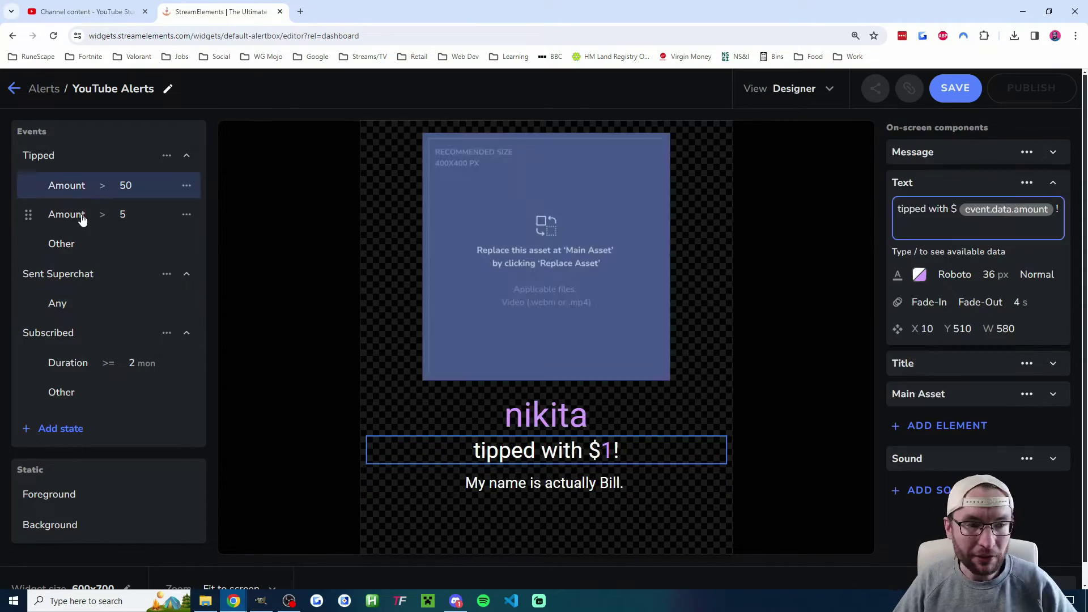
{"action": "left_click", "coordinate": [58, 303]}
{"action": "left_click", "coordinate": [65, 364]}
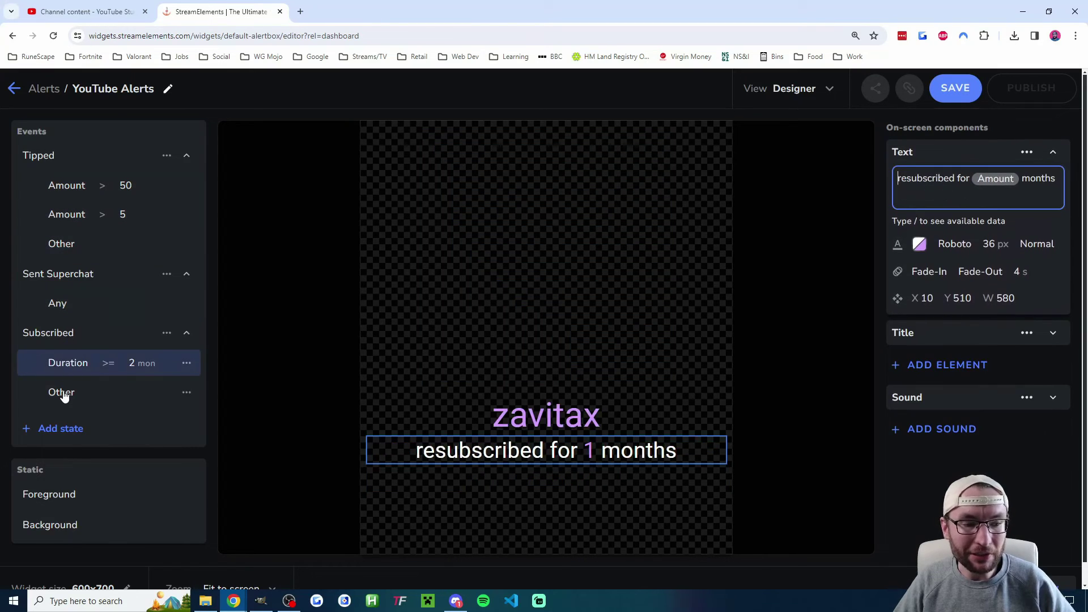
{"action": "left_click", "coordinate": [64, 394]}
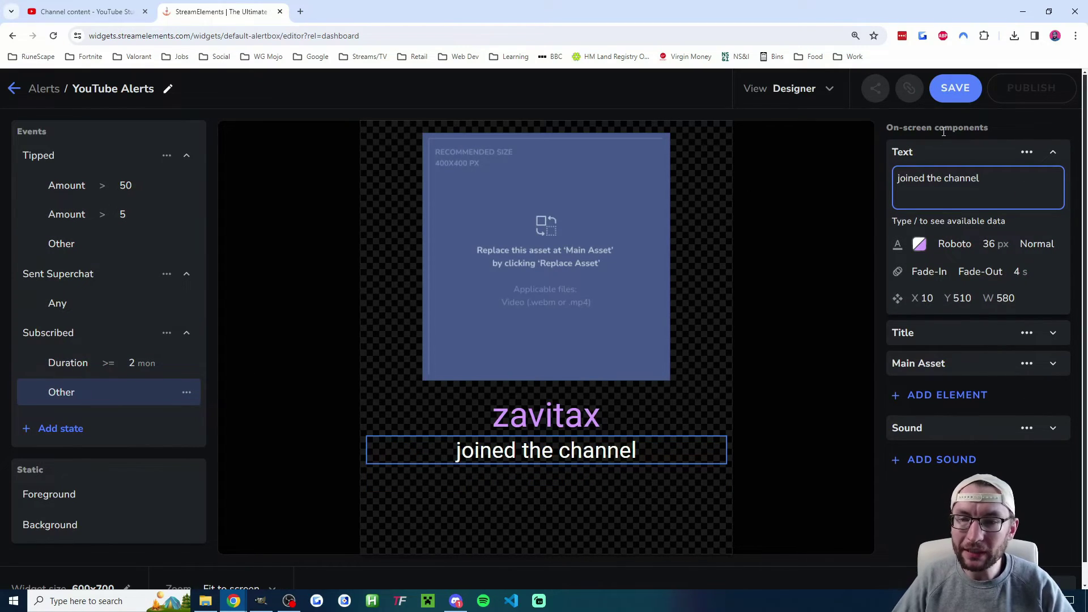
Save and publish YouTube Alerts, then copy its ready-to-use overlay link.
{"action": "left_click", "coordinate": [955, 88]}
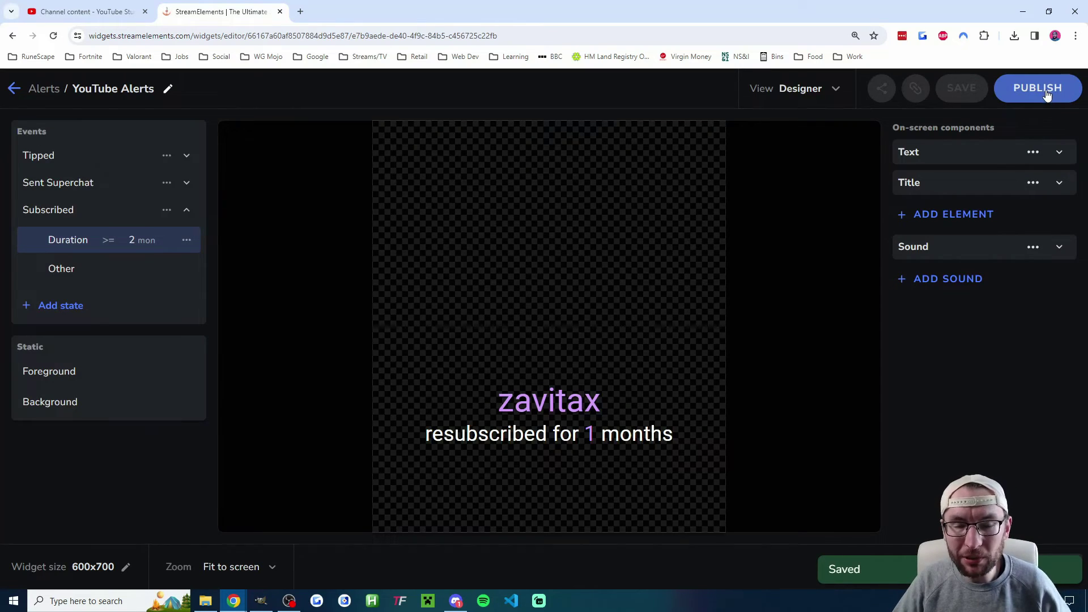
{"action": "left_click", "coordinate": [1046, 90]}
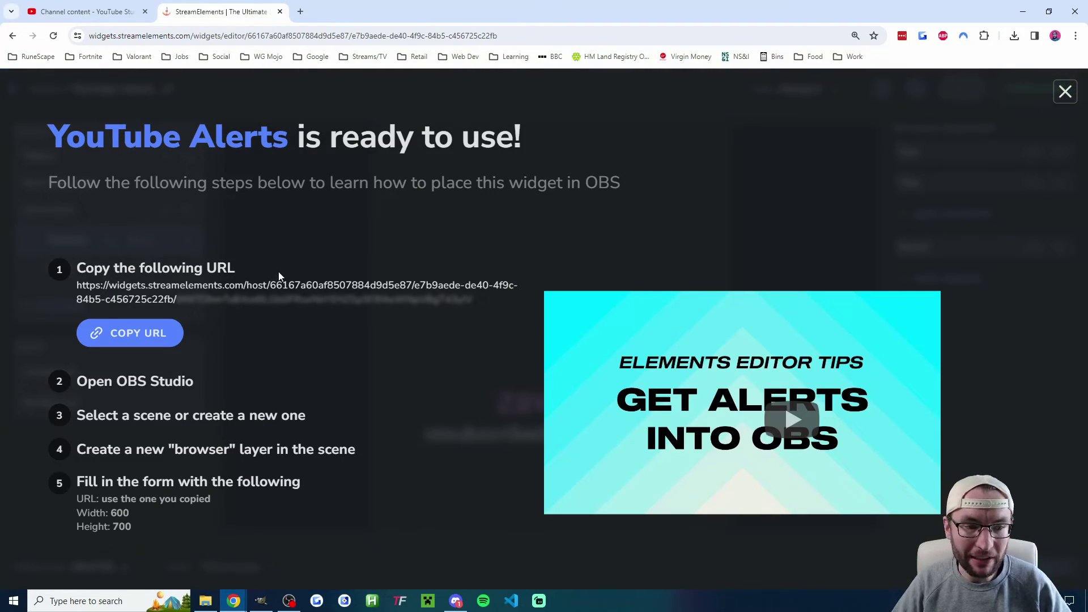
{"action": "left_click", "coordinate": [125, 339]}
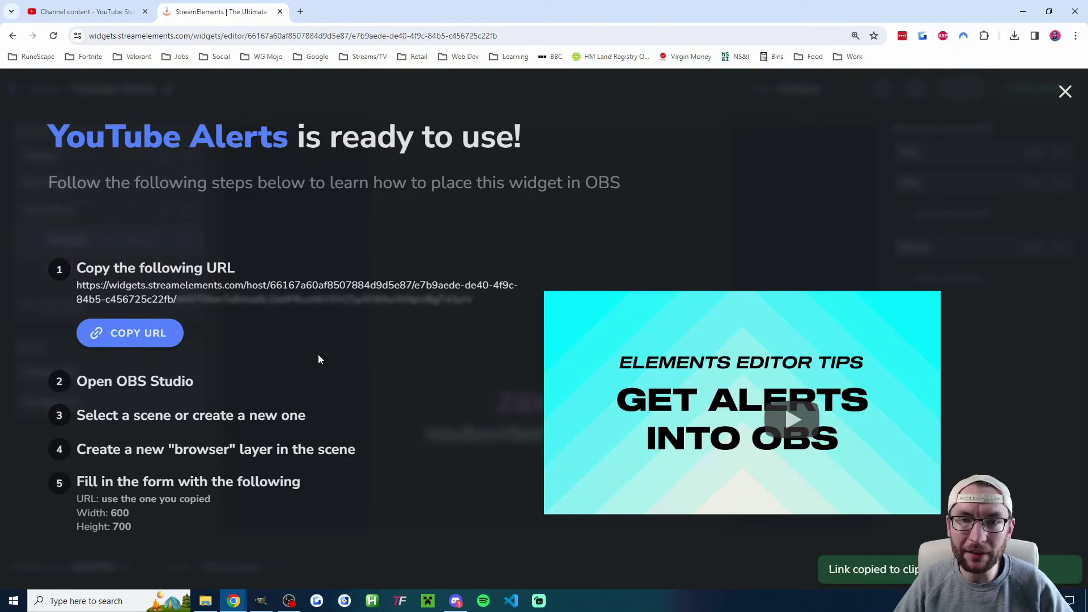
Add a 'StreamElements Alerts' browser source in OBS with the pasted widget URL.
{"action": "key", "text": "alt+Tab"}
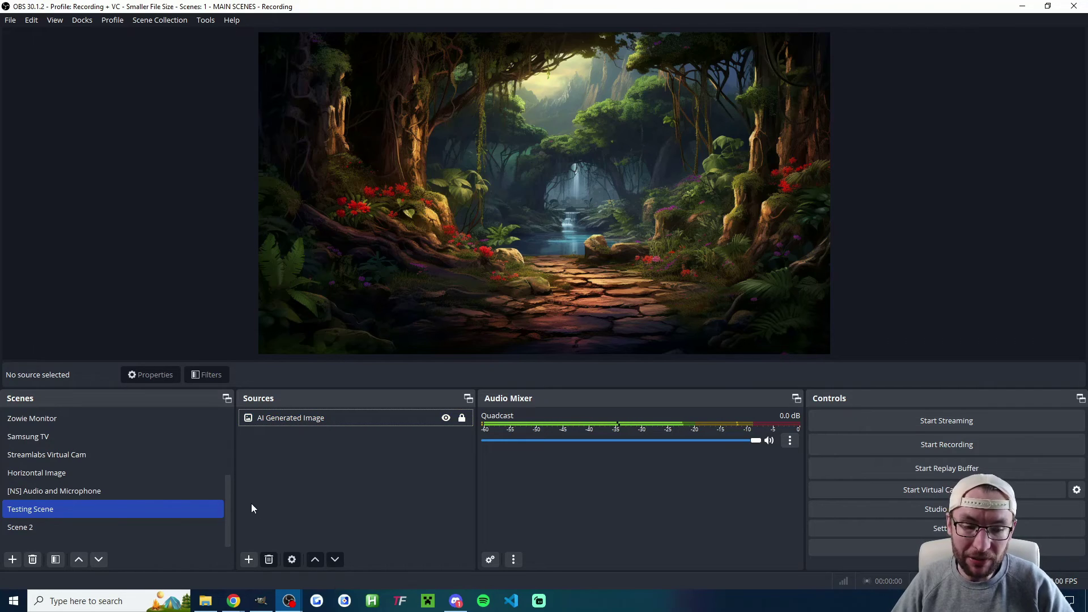
{"action": "left_click", "coordinate": [248, 560]}
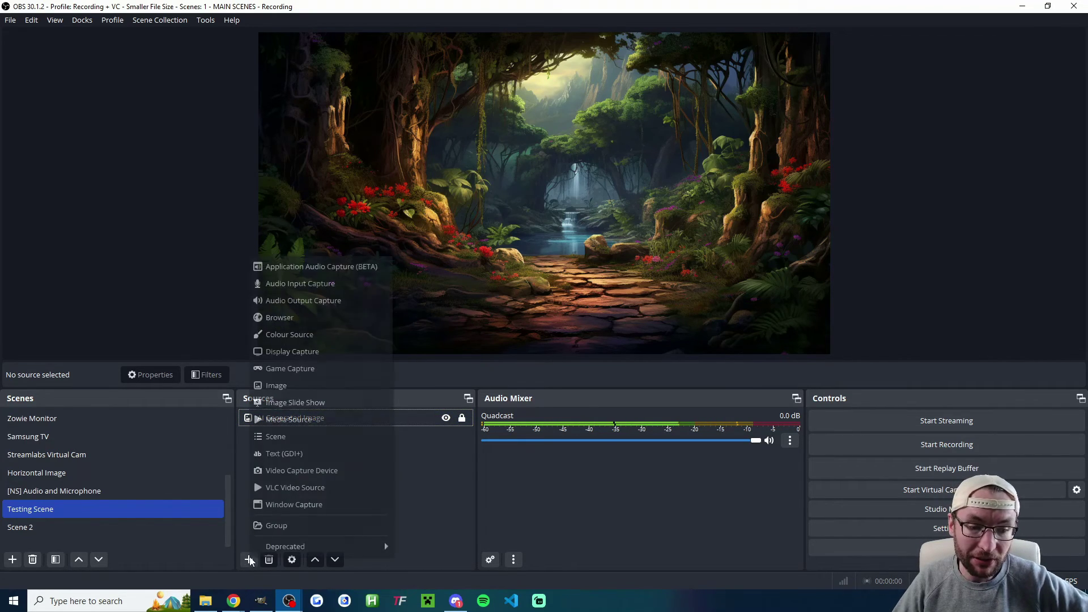
{"action": "left_click", "coordinate": [294, 317]}
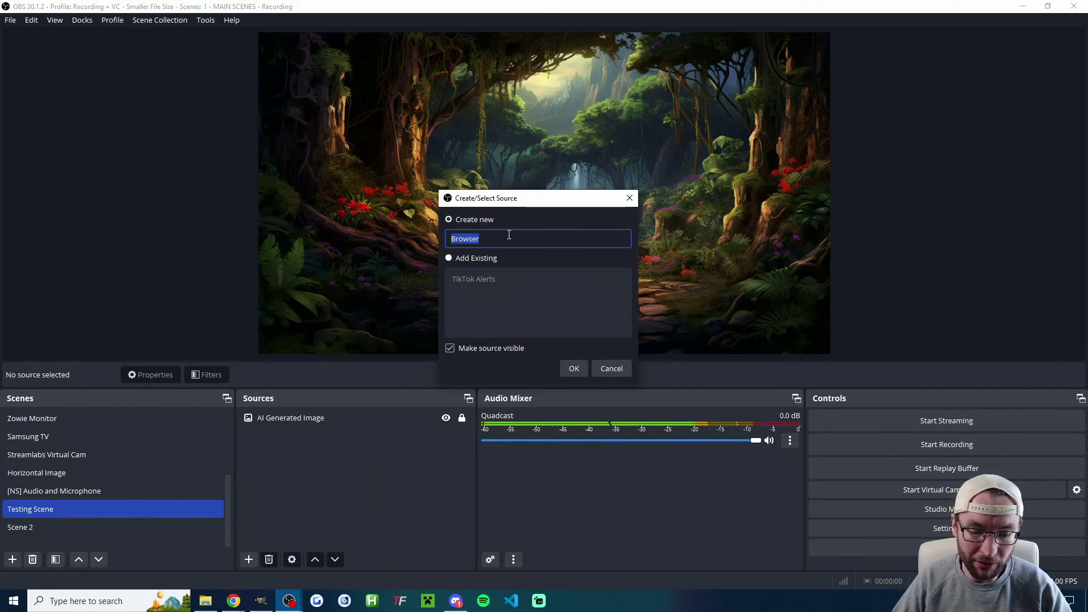
{"action": "type", "text": "StreamElements Alerts"}
{"action": "left_click", "coordinate": [564, 364]}
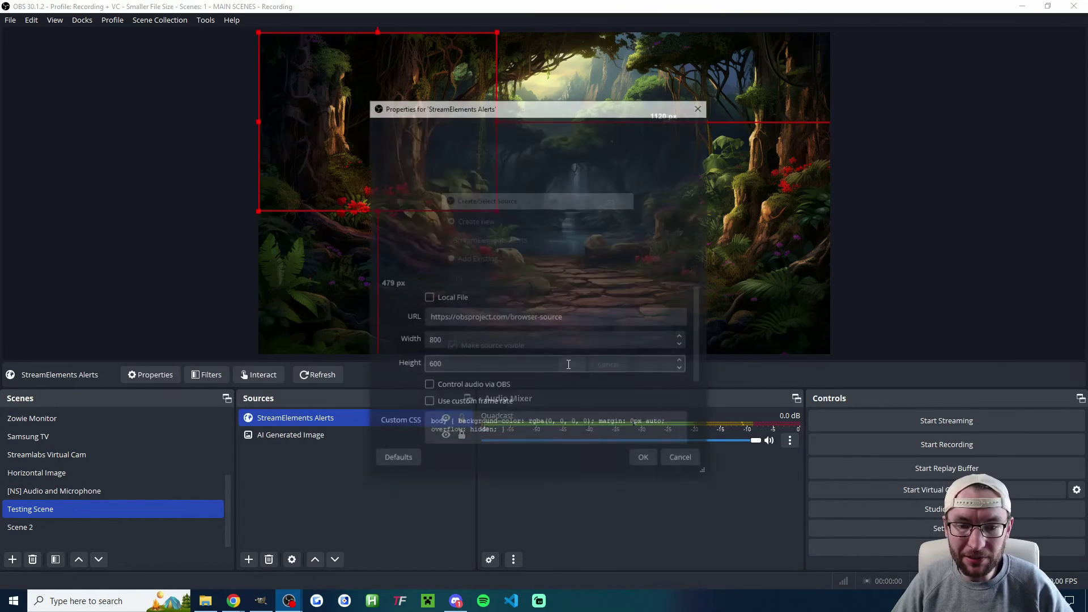
{"action": "triple_click", "coordinate": [461, 322]}
{"action": "key", "text": "ctrl+v"}
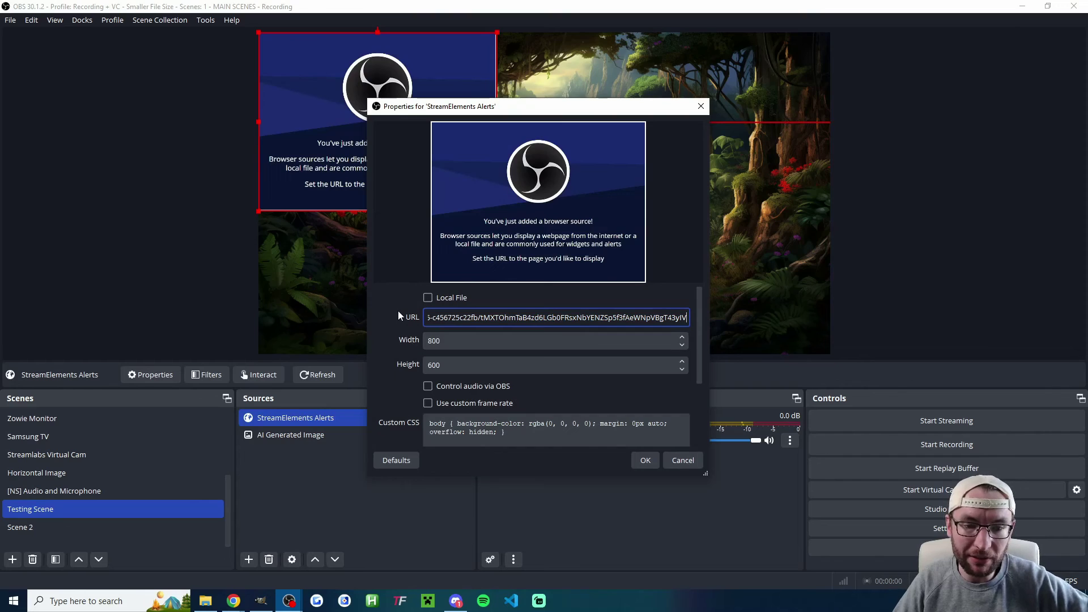
Look up the widget's recommended width and height, then confirm the browser source settings.
{"action": "key", "text": "alt+Tab"}
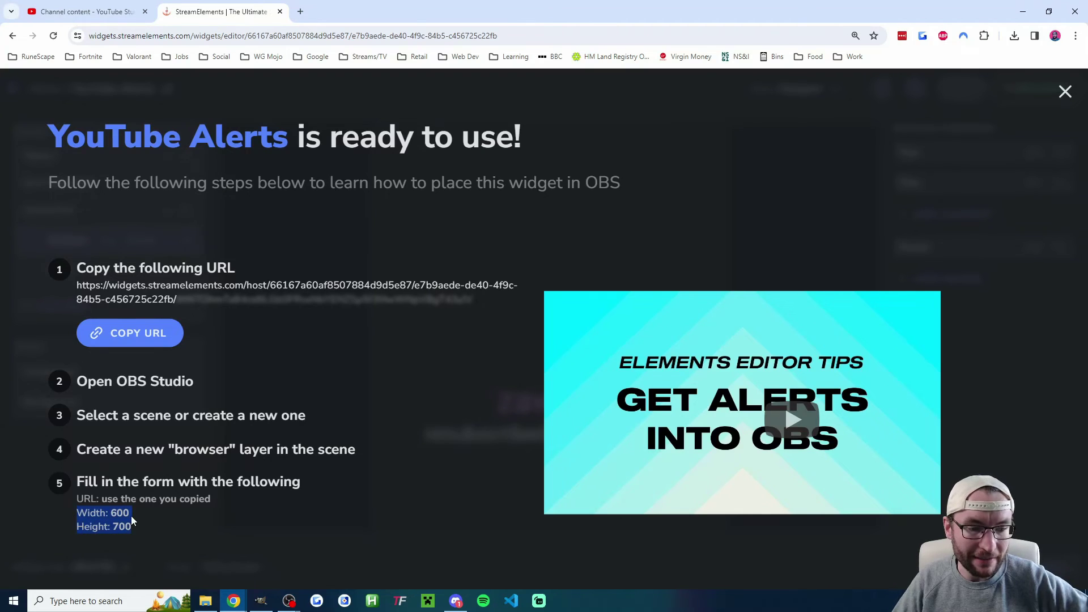
{"action": "left_click_drag", "start_coordinate": [134, 526], "coordinate": [75, 509]}
{"action": "key", "text": "alt+Tab"}
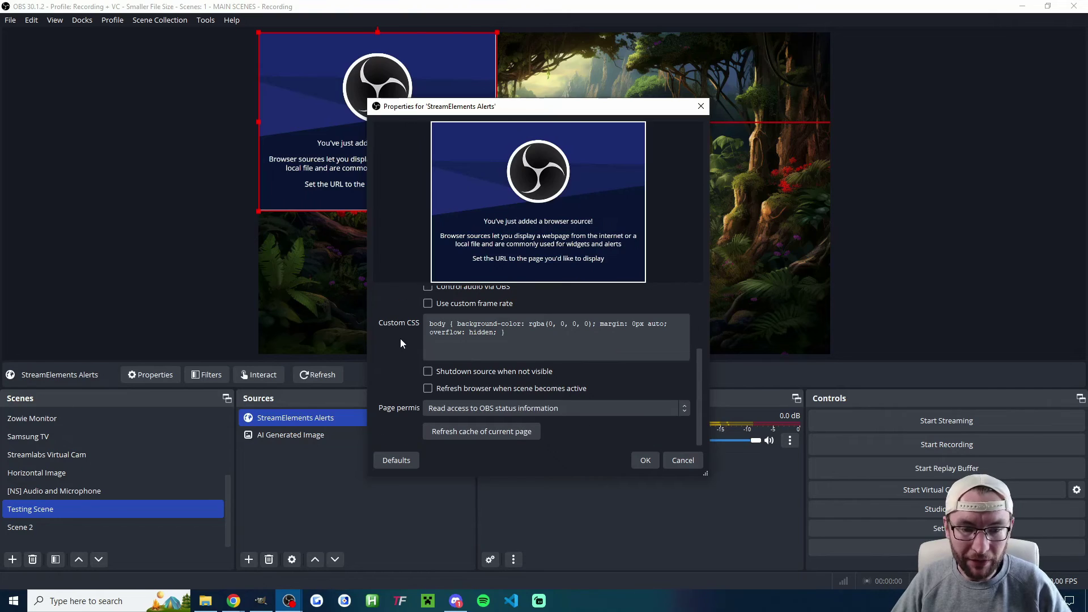
{"action": "left_click", "coordinate": [644, 462]}
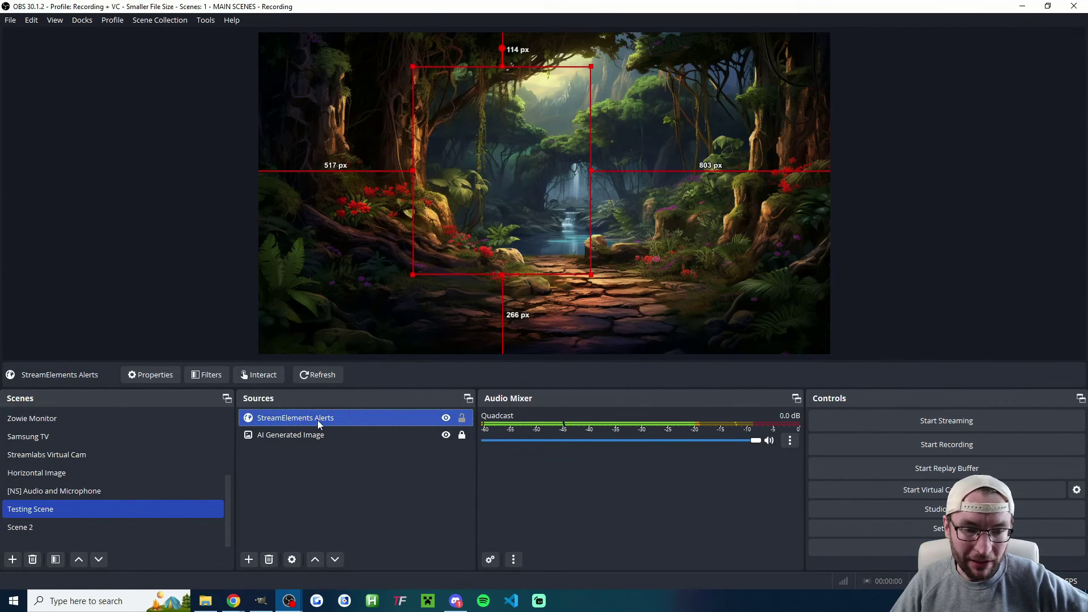
Drag the StreamElements Alerts source toward the middle and centre it to screen.
{"action": "mouse_move", "coordinate": [357, 115]}
{"action": "left_mouse_down"}
{"action": "mouse_move", "coordinate": [601, 164]}
{"action": "mouse_move", "coordinate": [535, 149]}
{"action": "left_mouse_up"}
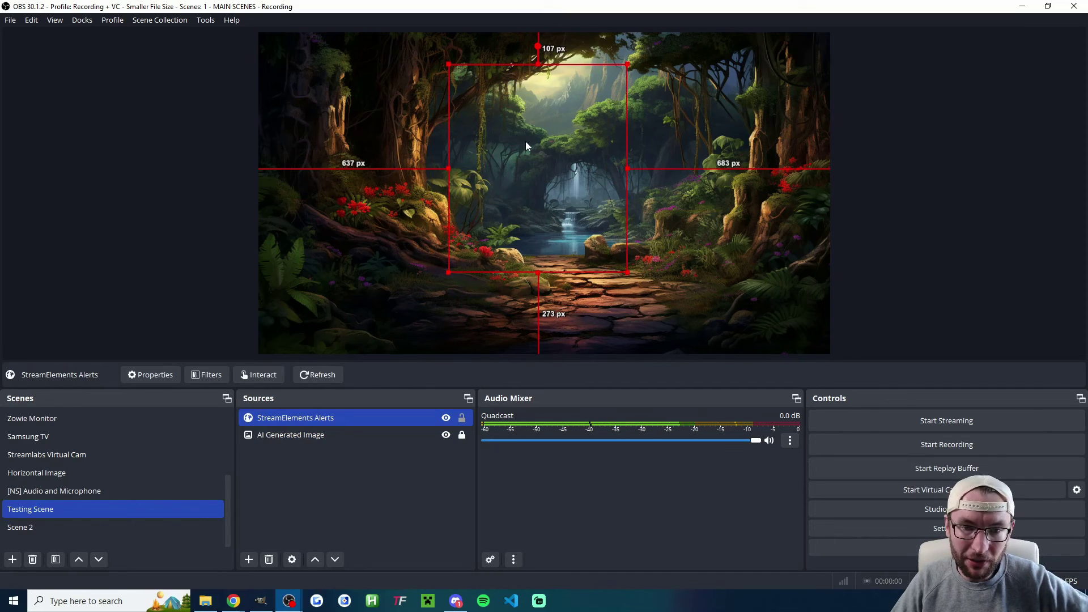
{"action": "right_click", "coordinate": [526, 143]}
{"action": "mouse_move", "coordinate": [562, 323]}
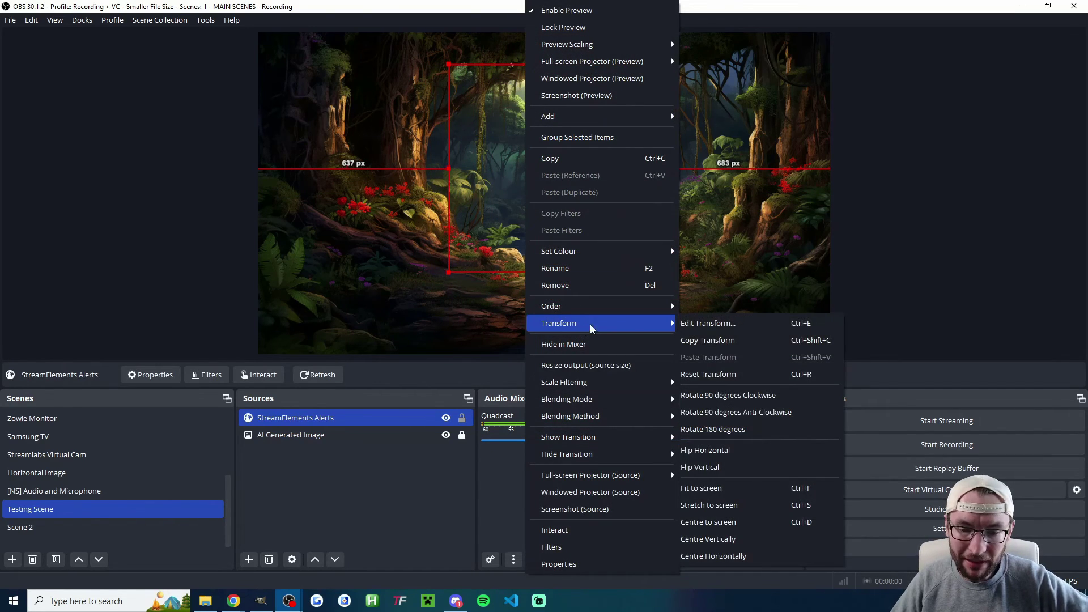
{"action": "left_click", "coordinate": [728, 523]}
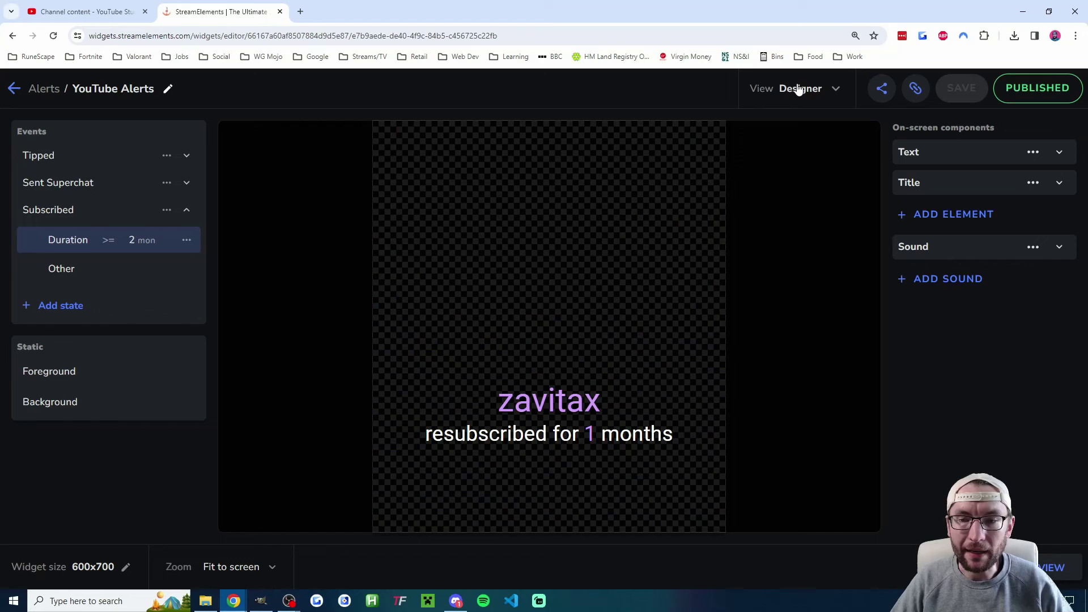
Switch the YouTube Alerts editor to Simulate view and fire a Sent Superchat event.
{"action": "left_click", "coordinate": [233, 601]}
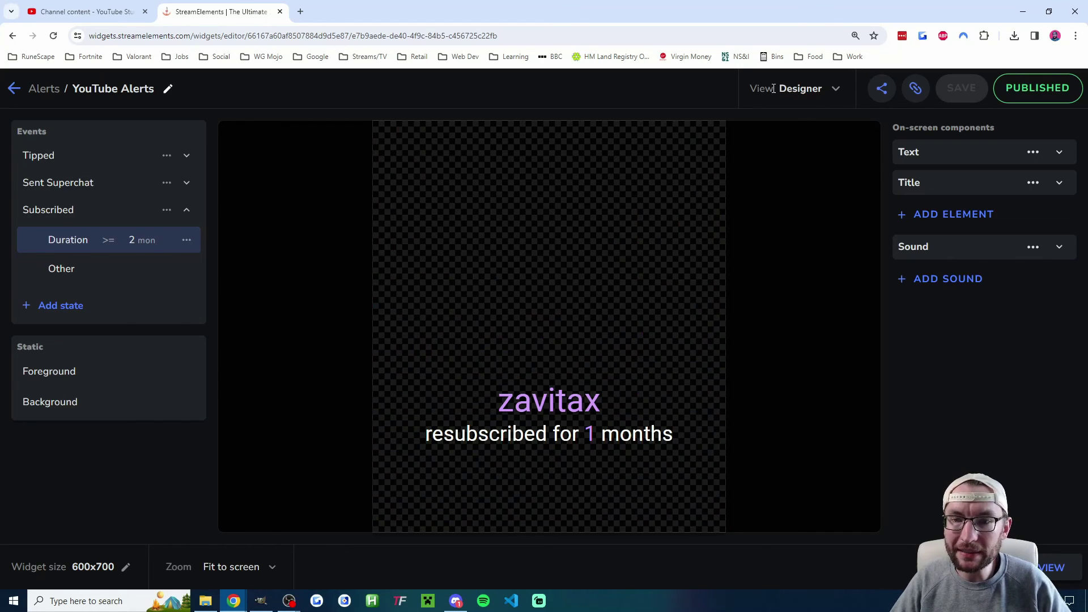
{"action": "left_click", "coordinate": [791, 89]}
{"action": "left_click", "coordinate": [784, 219]}
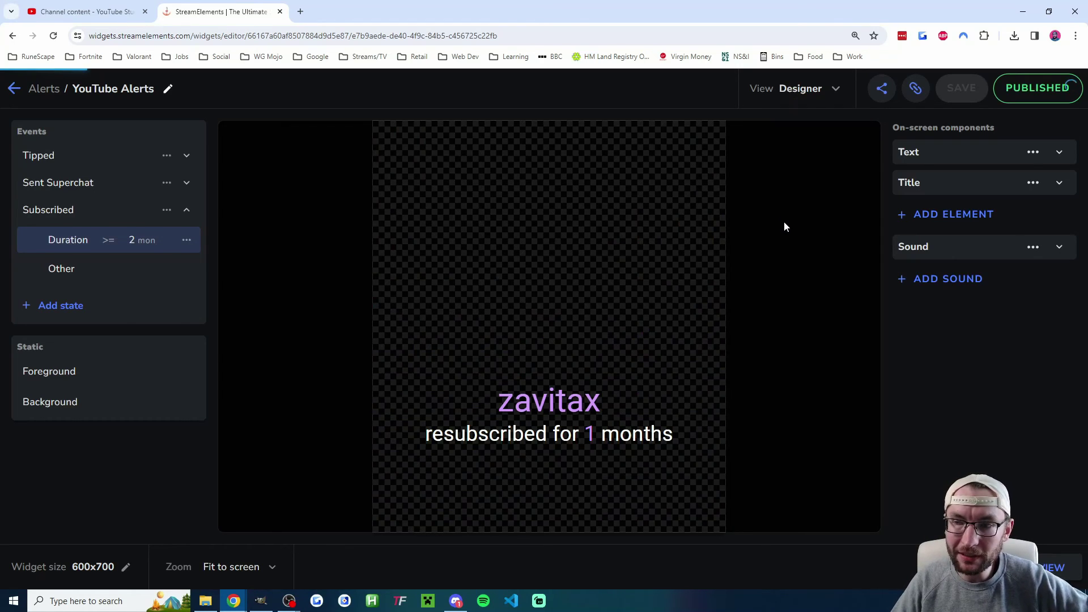
{"action": "left_click", "coordinate": [75, 273]}
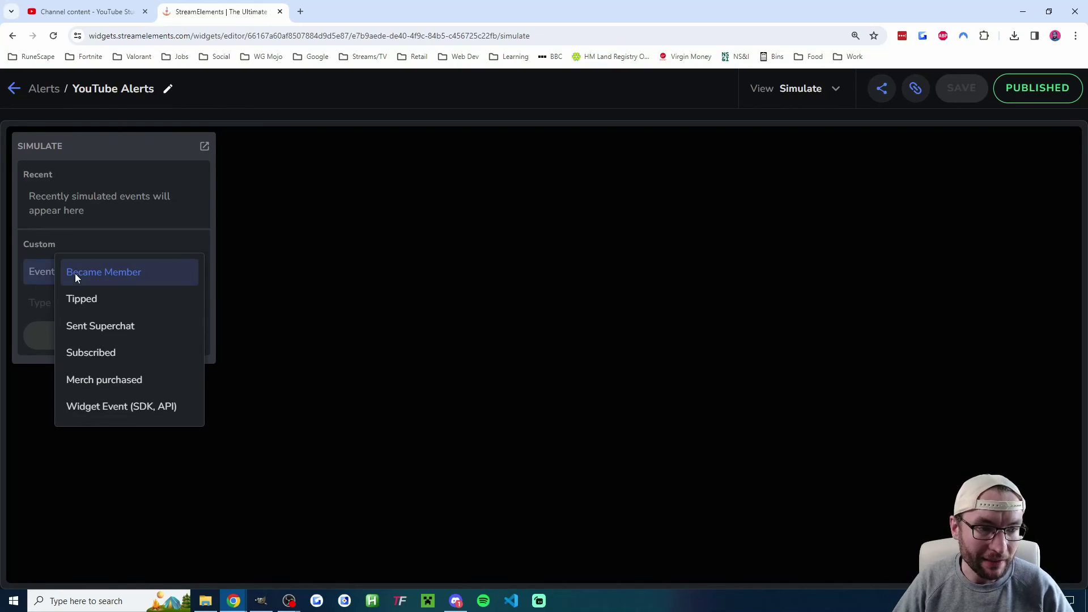
{"action": "left_click", "coordinate": [103, 329]}
{"action": "left_click", "coordinate": [82, 303]}
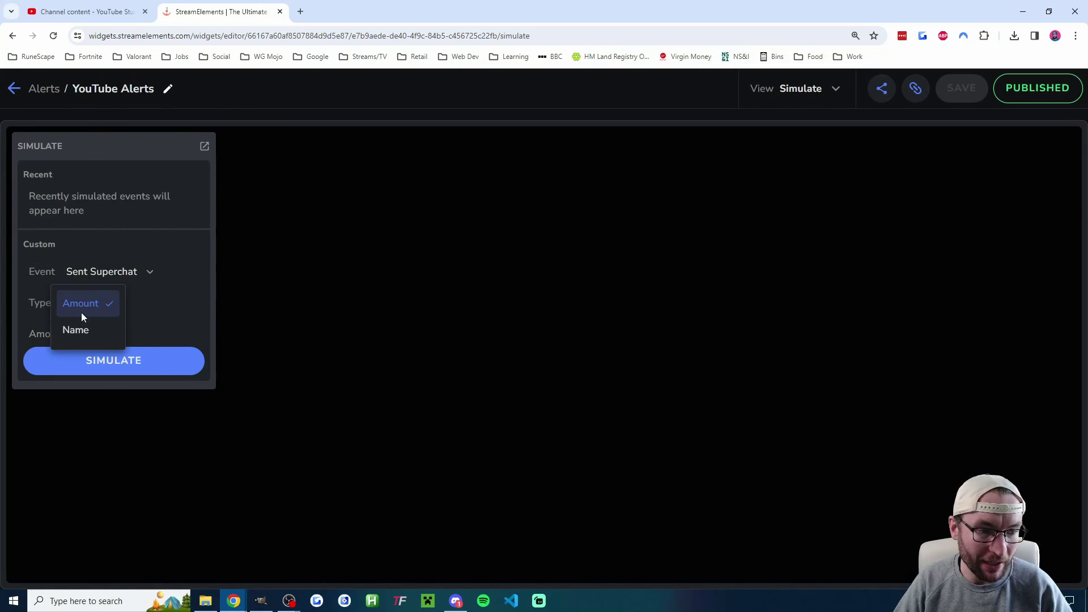
{"action": "left_click", "coordinate": [120, 364]}
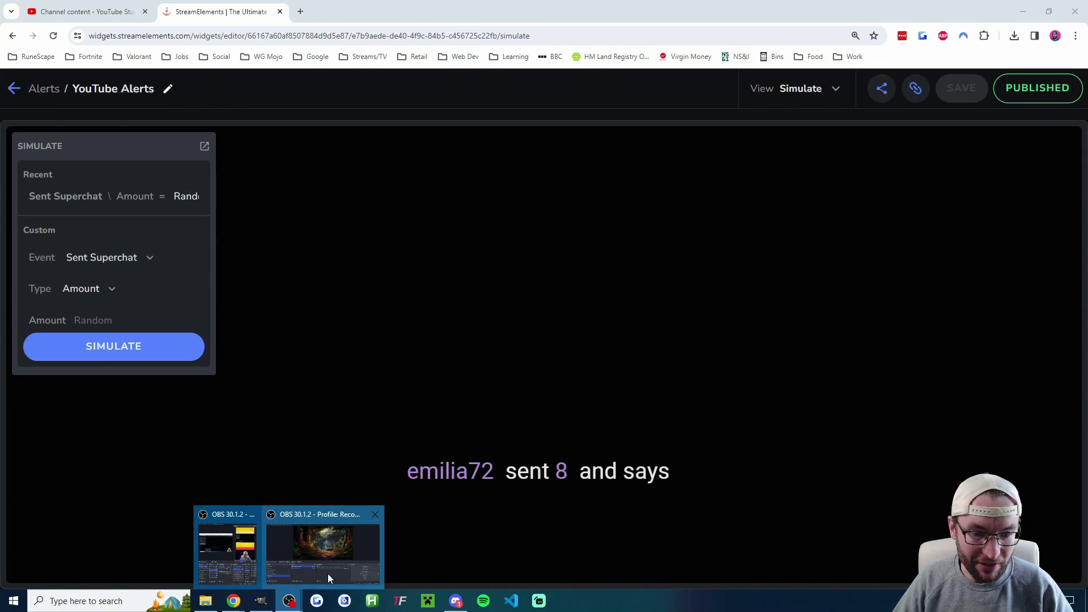
Back in OBS, drag the StreamElements Alerts source up and slightly right.
{"action": "left_click", "coordinate": [335, 566]}
{"action": "left_click_drag", "start_coordinate": [544, 225], "coordinate": [554, 169]}
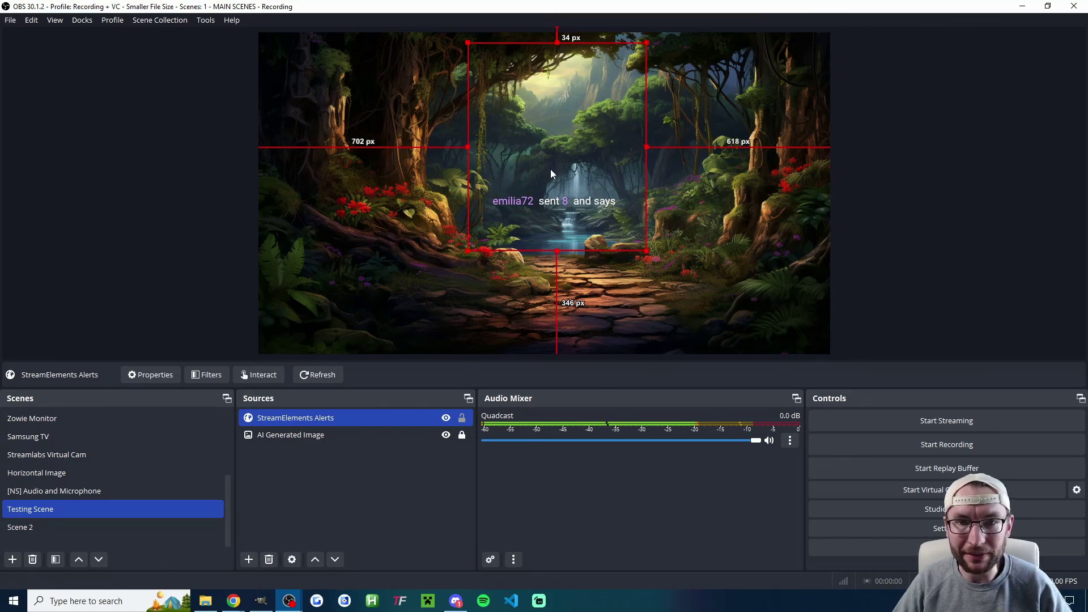